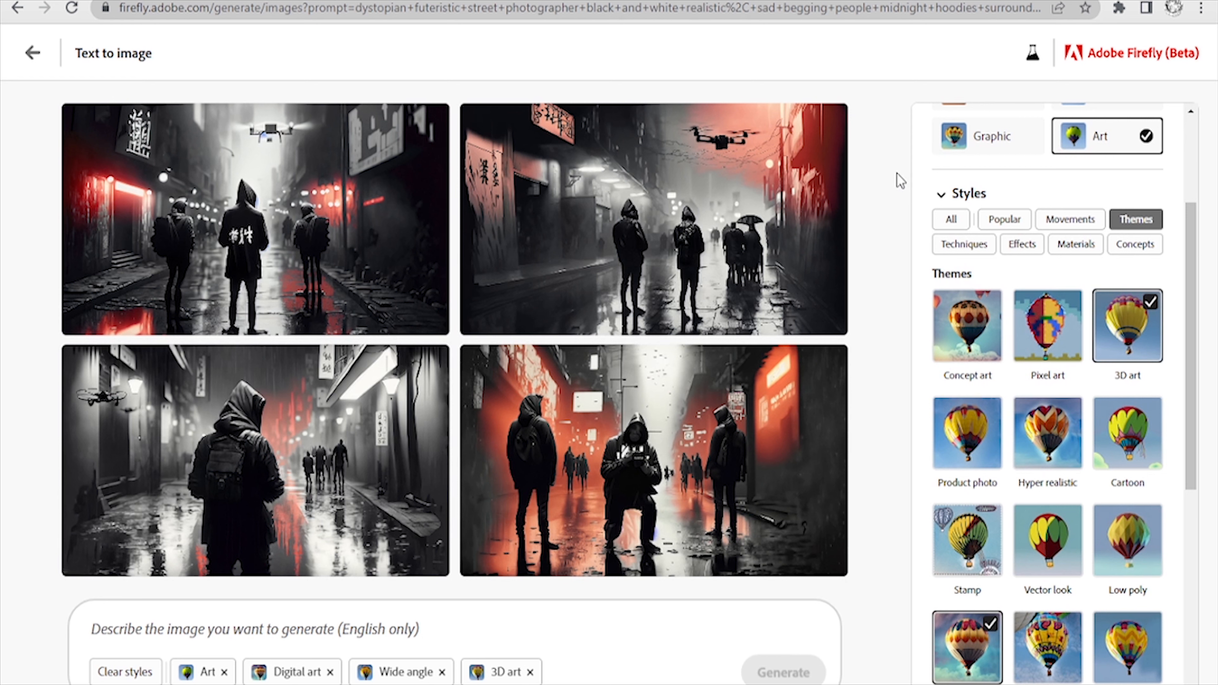
Step: Review the aspect ratio, content type, style, color and tone, lighting and composition settings for the image generation
scroll(1070, 226, up, 4)
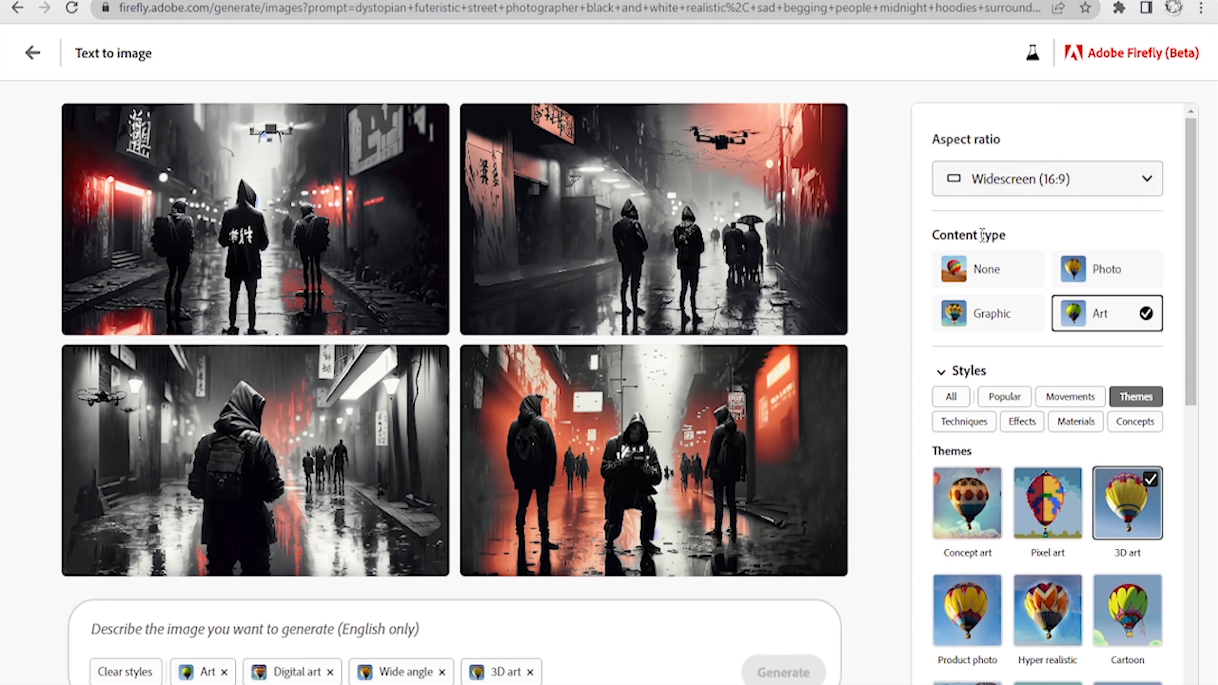
scroll(1118, 432, down, 2)
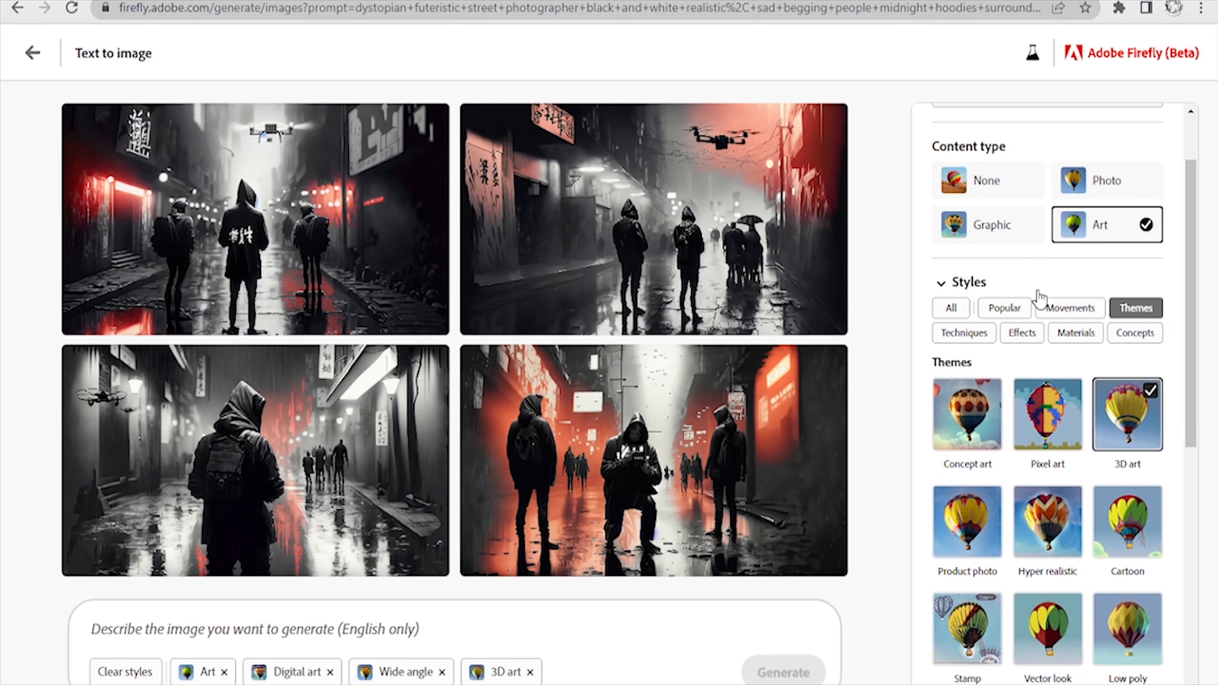
scroll(1122, 383, down, 10)
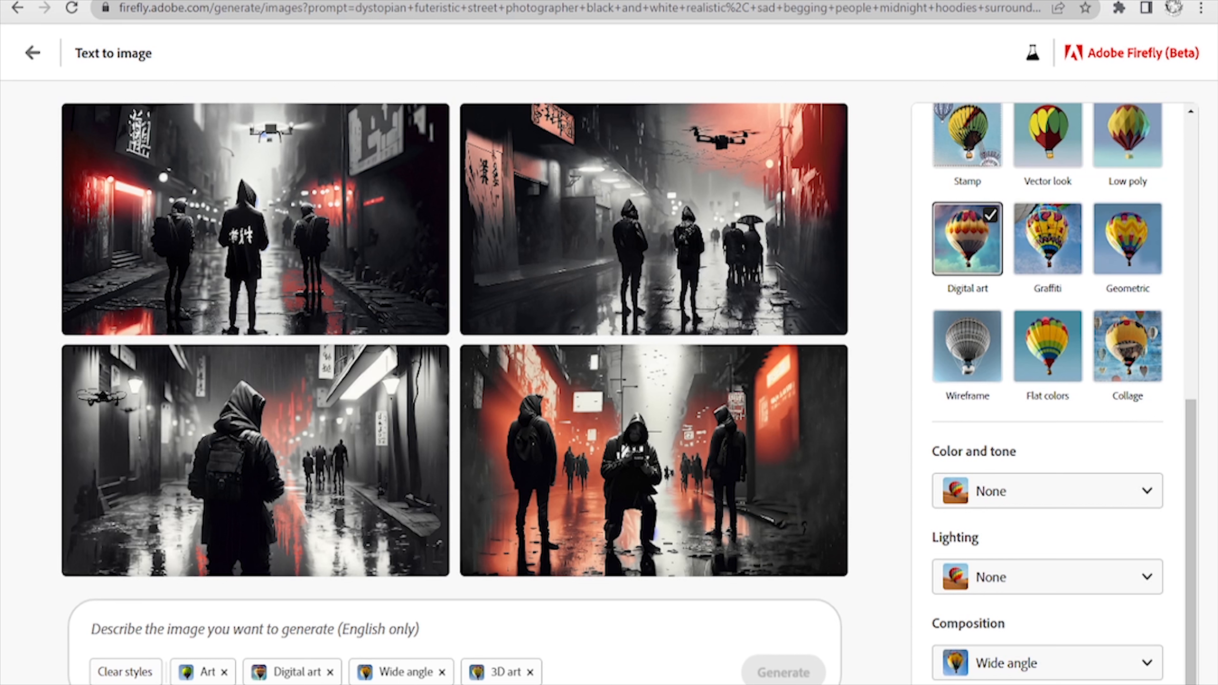
Step: Generate images from the prompt "dystopian futuristic street photographer, black and white realism."
click(403, 631)
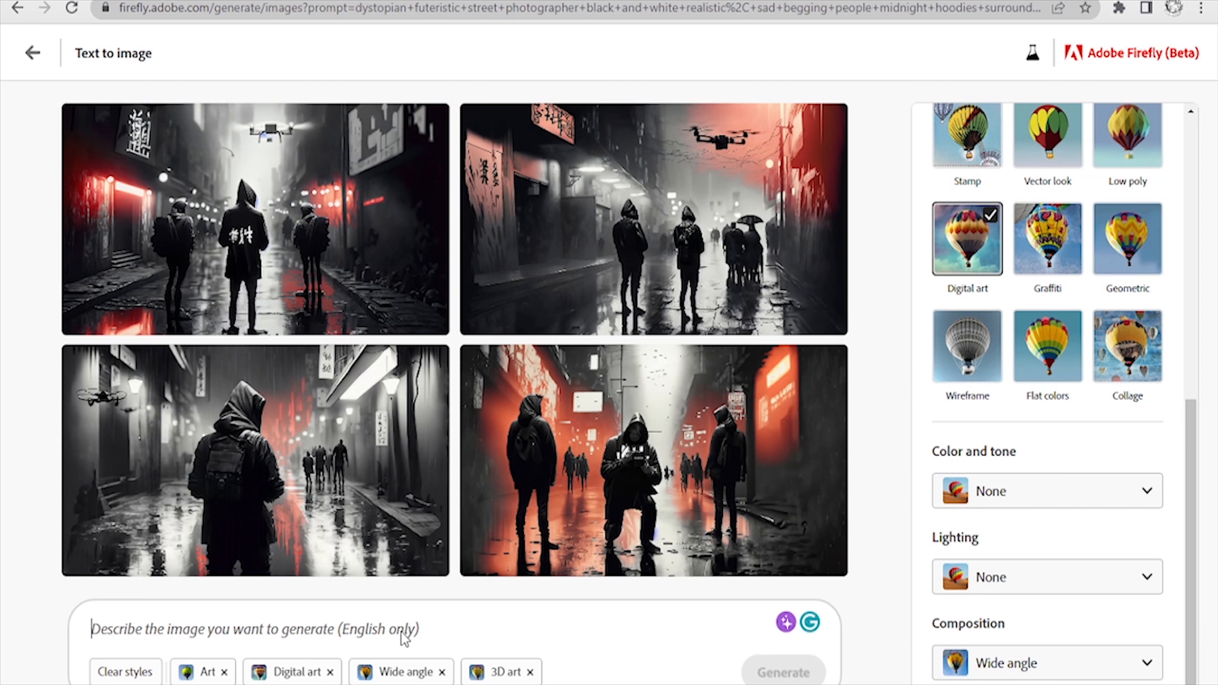
text(dystopian futeristic street photographer black and white realistic)
click(547, 632)
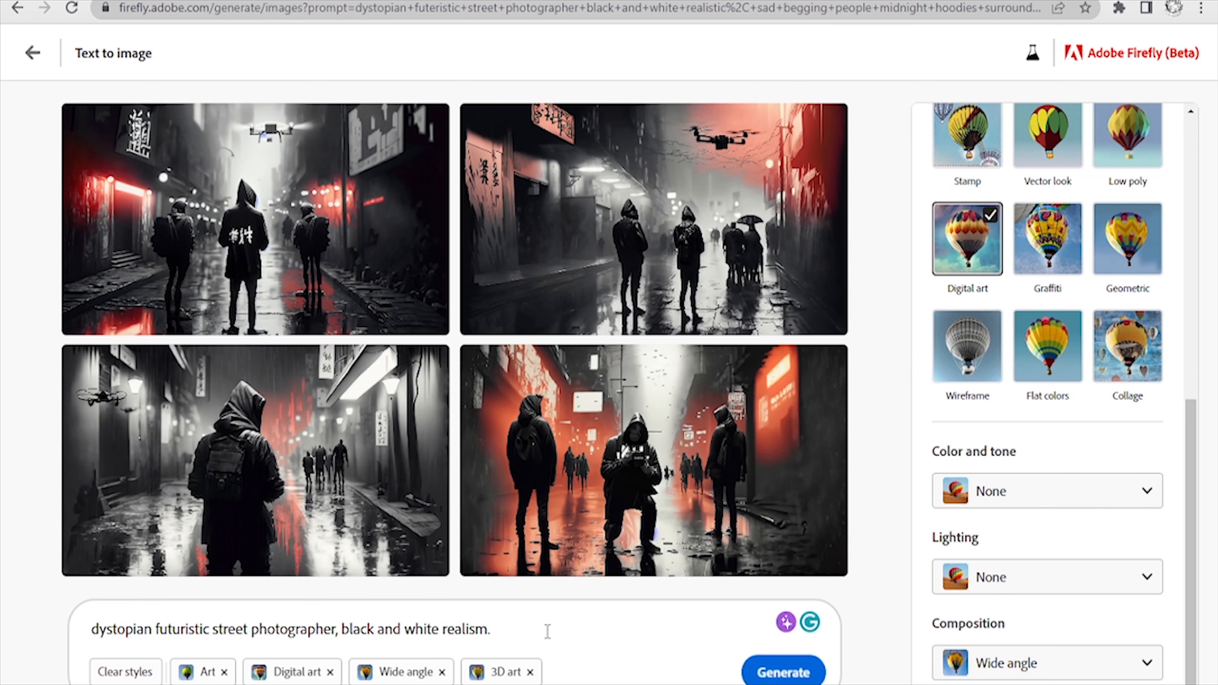
click(744, 675)
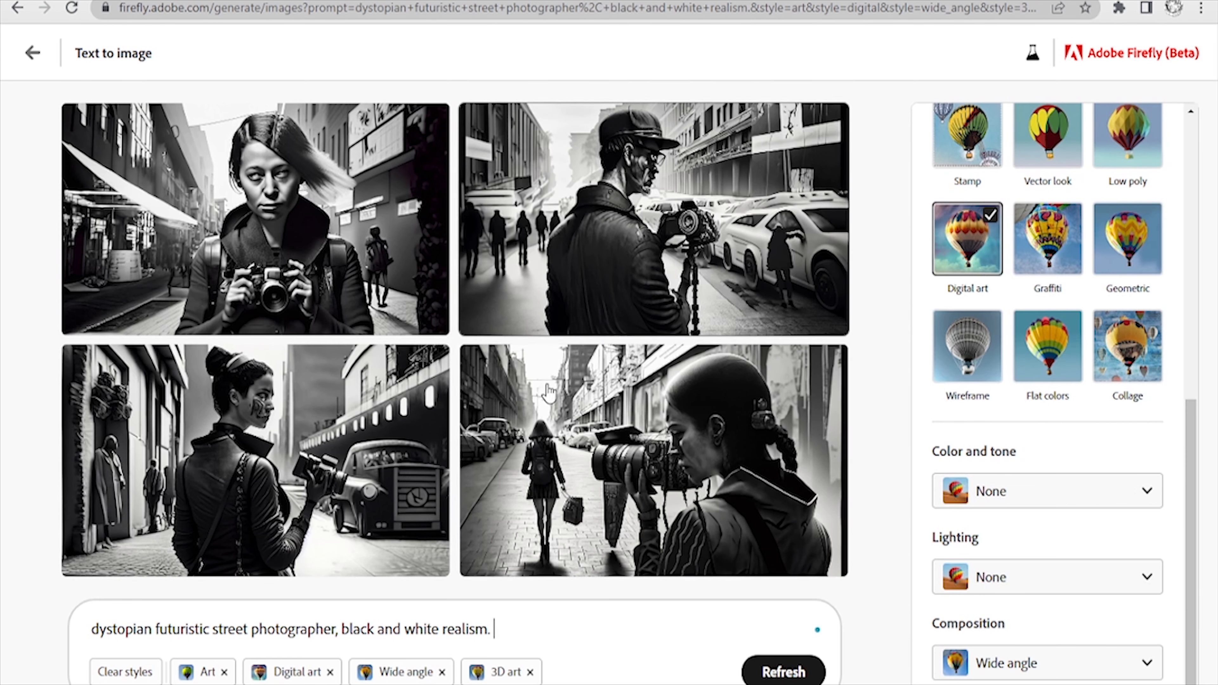
Step: Extend the prompt with "sad begs people midnight hoodies surrounded by lights standing in rain, reflection scary alley way." and generate new images
click(523, 610)
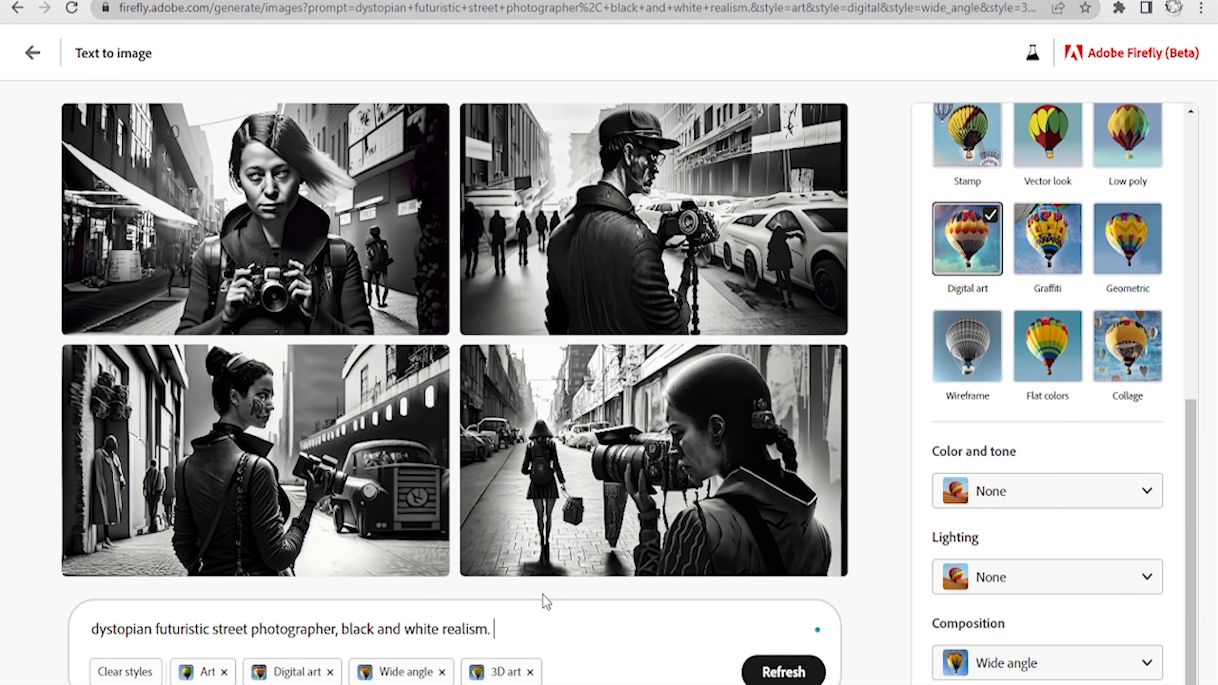
text(sad begging people midnight hoodies surrounded by lights standing in rain reflection scary alley way)
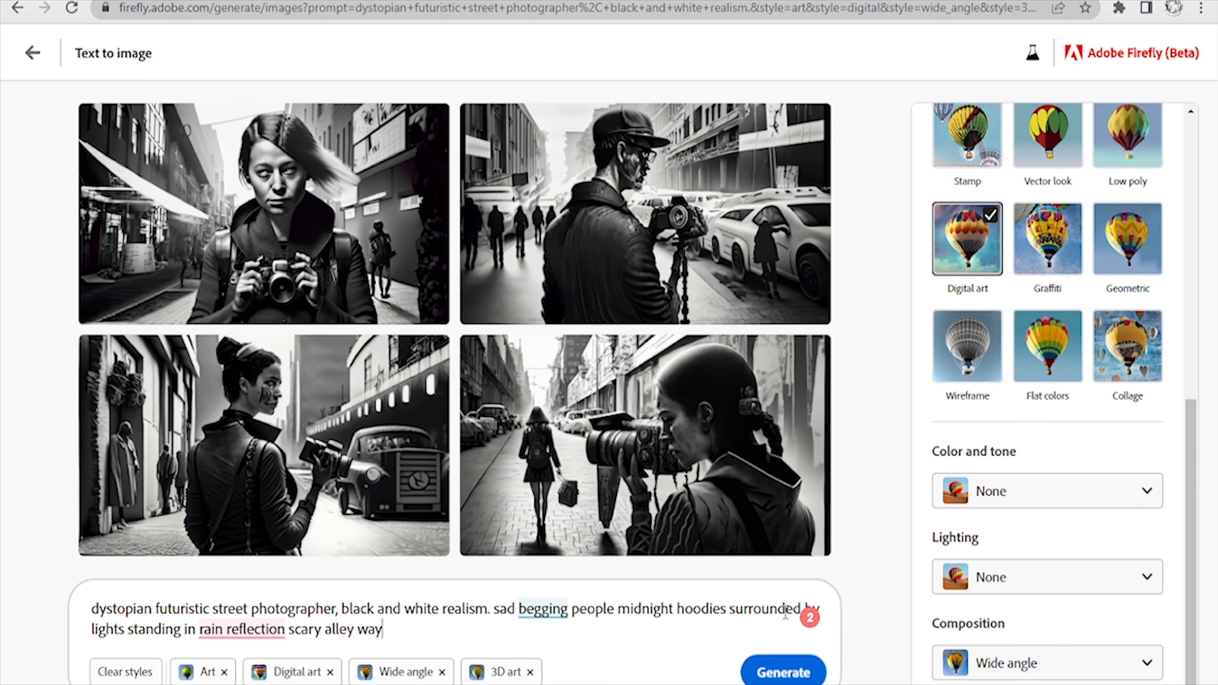
click(810, 618)
click(794, 673)
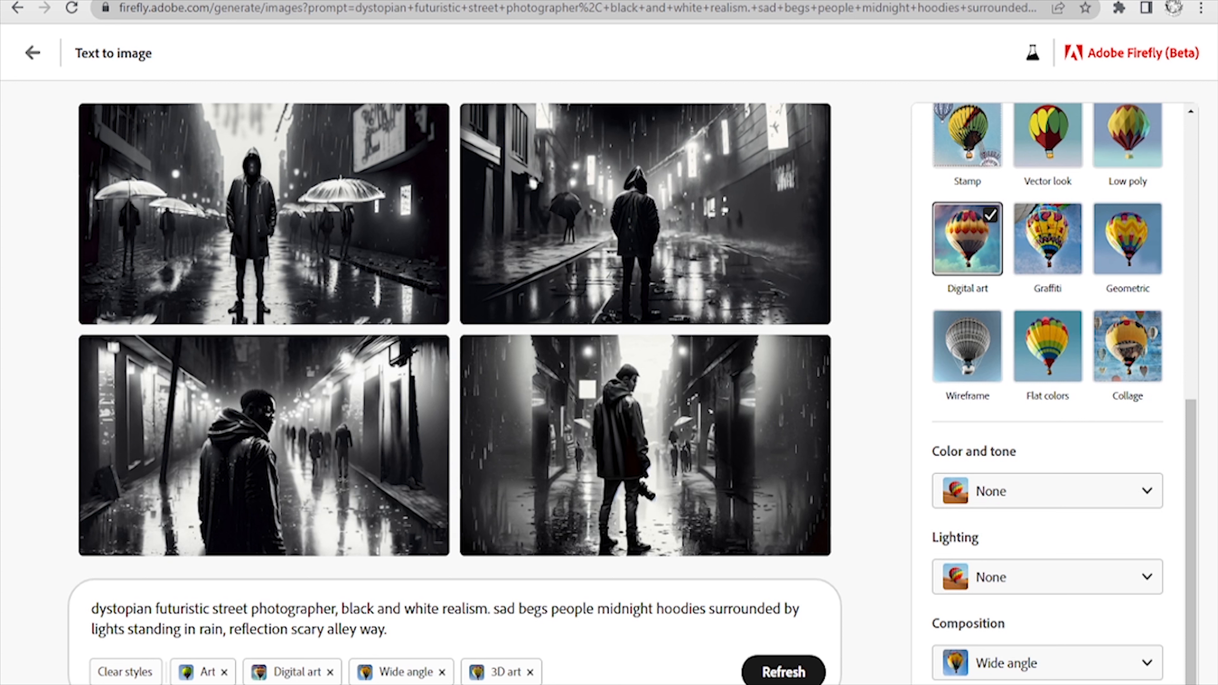
Step: Append "flying police drones . china town signs glow. red flare. hazey." to the end of the prompt
click(520, 639)
text(flying police drones . china town signs glow. red flare. hazey.)
drag(511, 633, 387, 634)
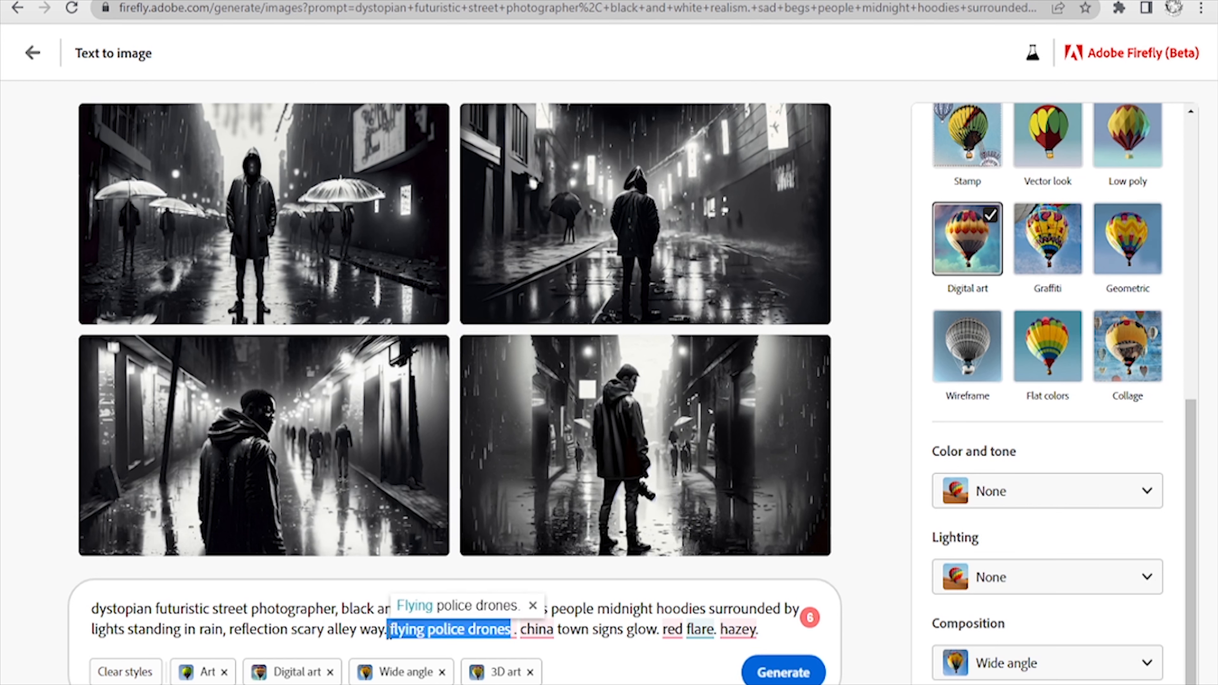
click(297, 630)
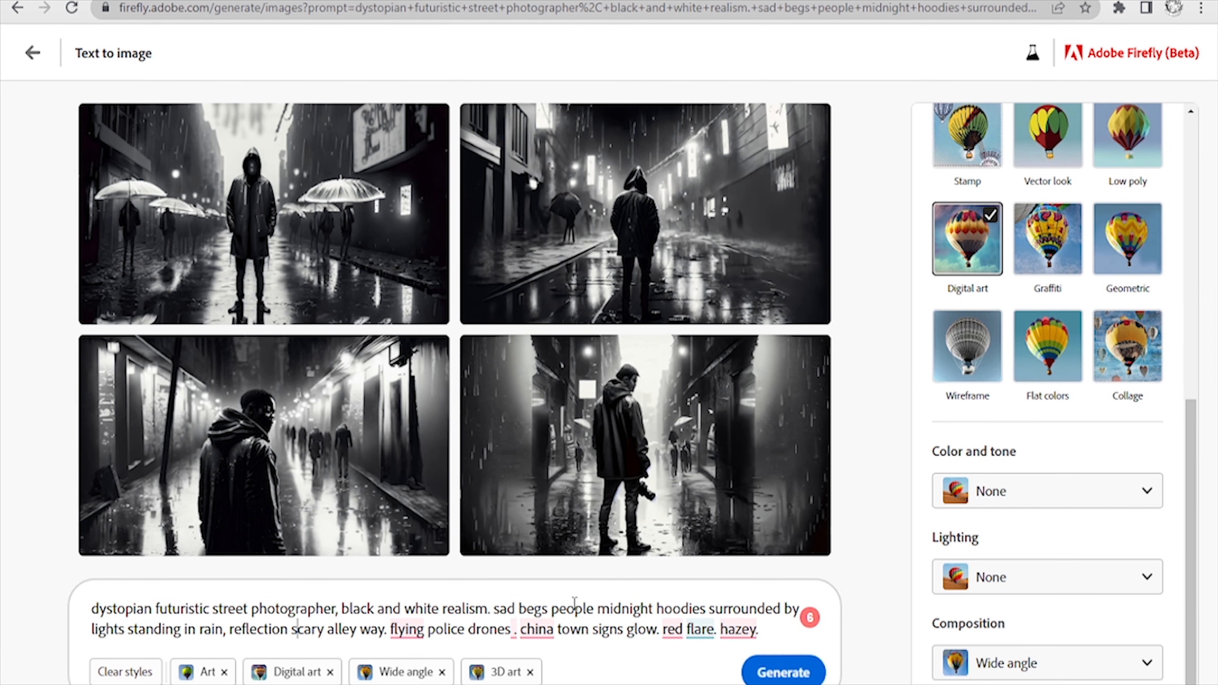
click(518, 629)
drag(518, 629, 603, 629)
click(758, 629)
Step: Correct the end of the prompt to "Red flares. Hazy." and generate new images
mouse_move(703, 639)
click(724, 606)
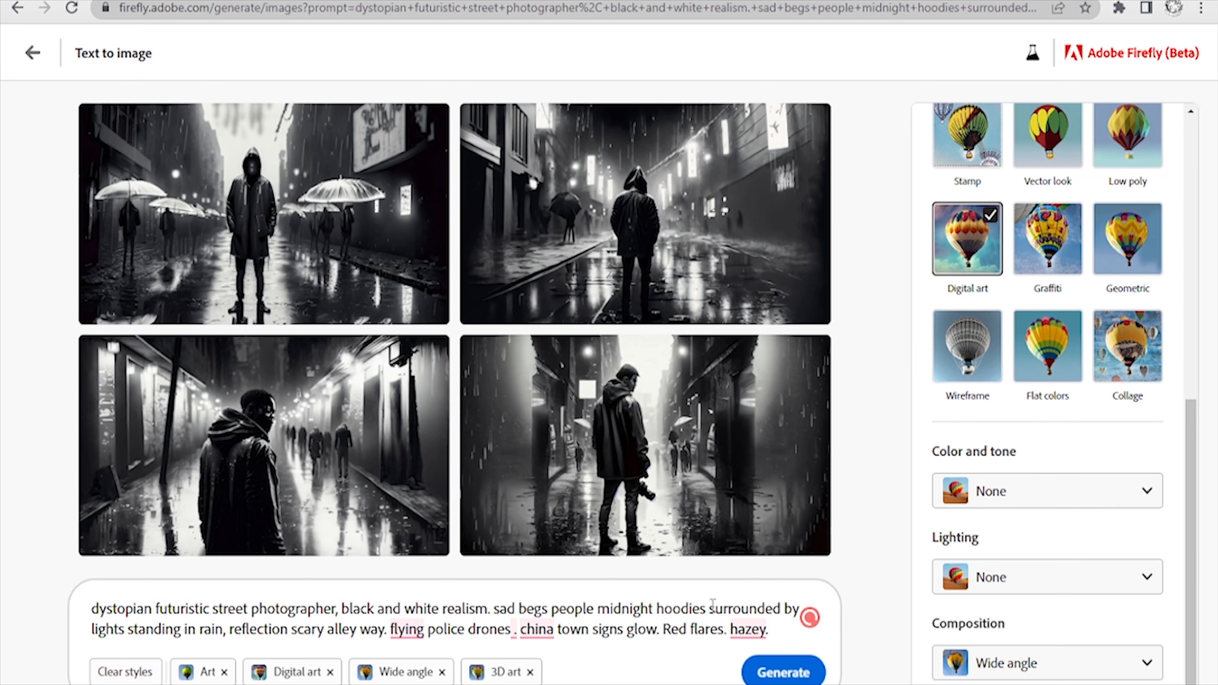
mouse_move(751, 631)
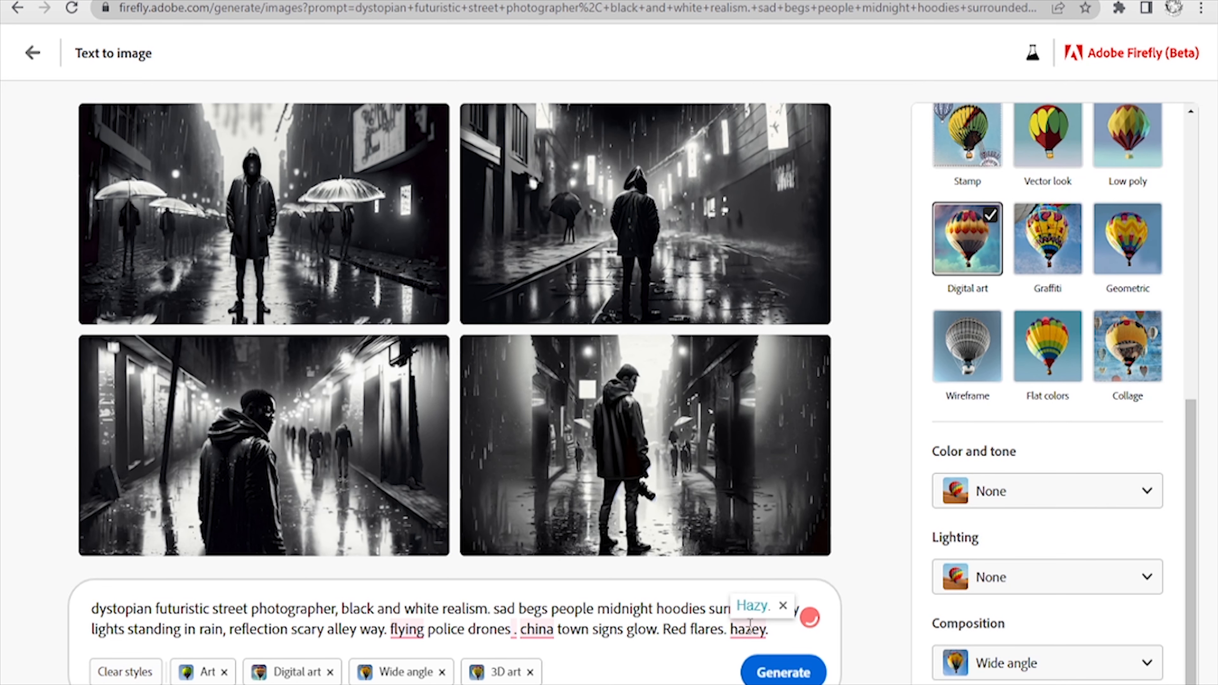
click(756, 605)
click(769, 674)
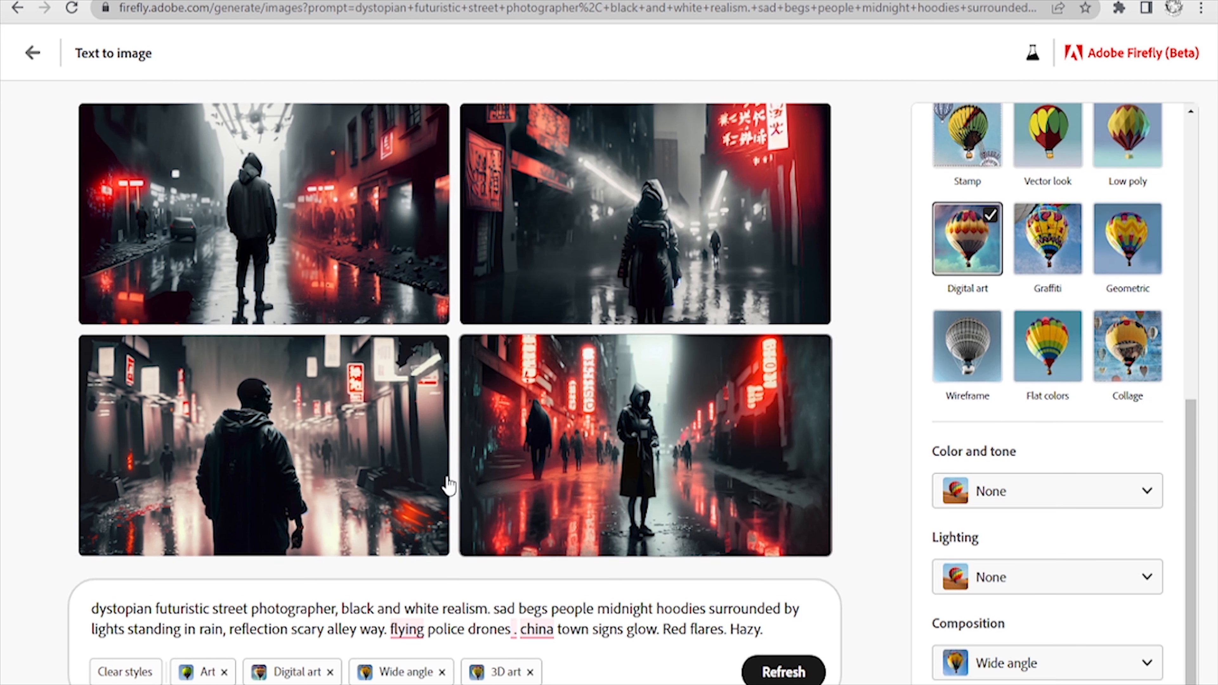
Step: Examine each of the four generated alley images in the enlarged view, then return to the results grid
mouse_move(367, 485)
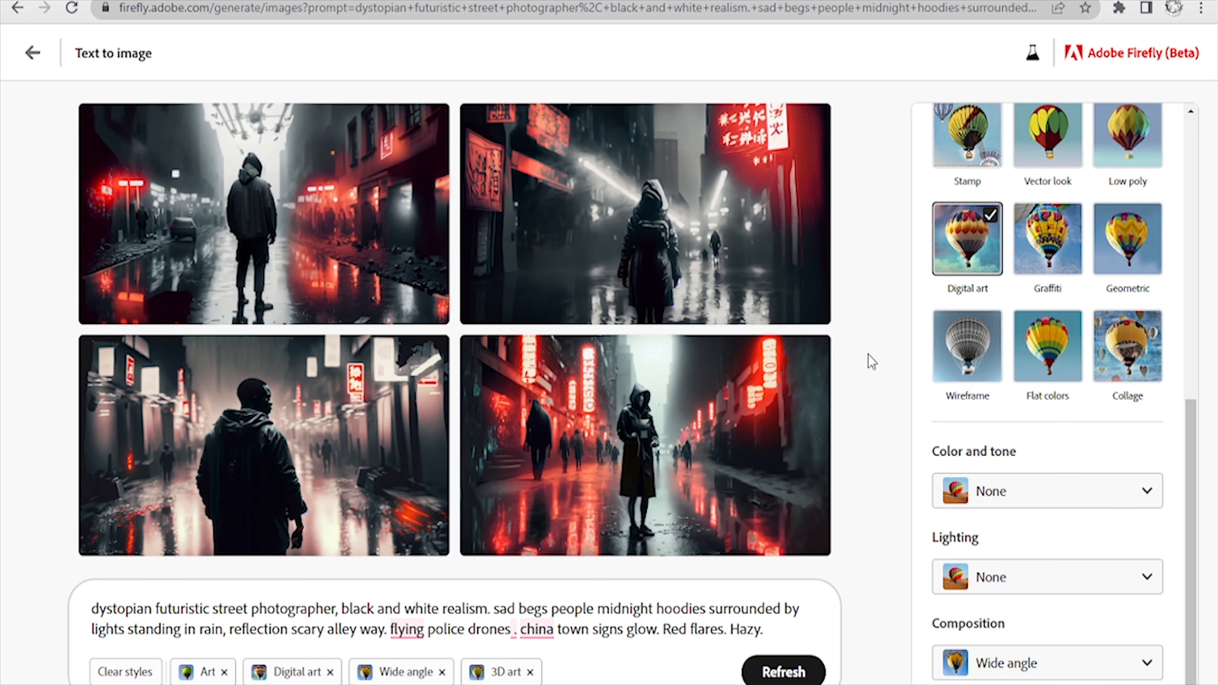
click(280, 187)
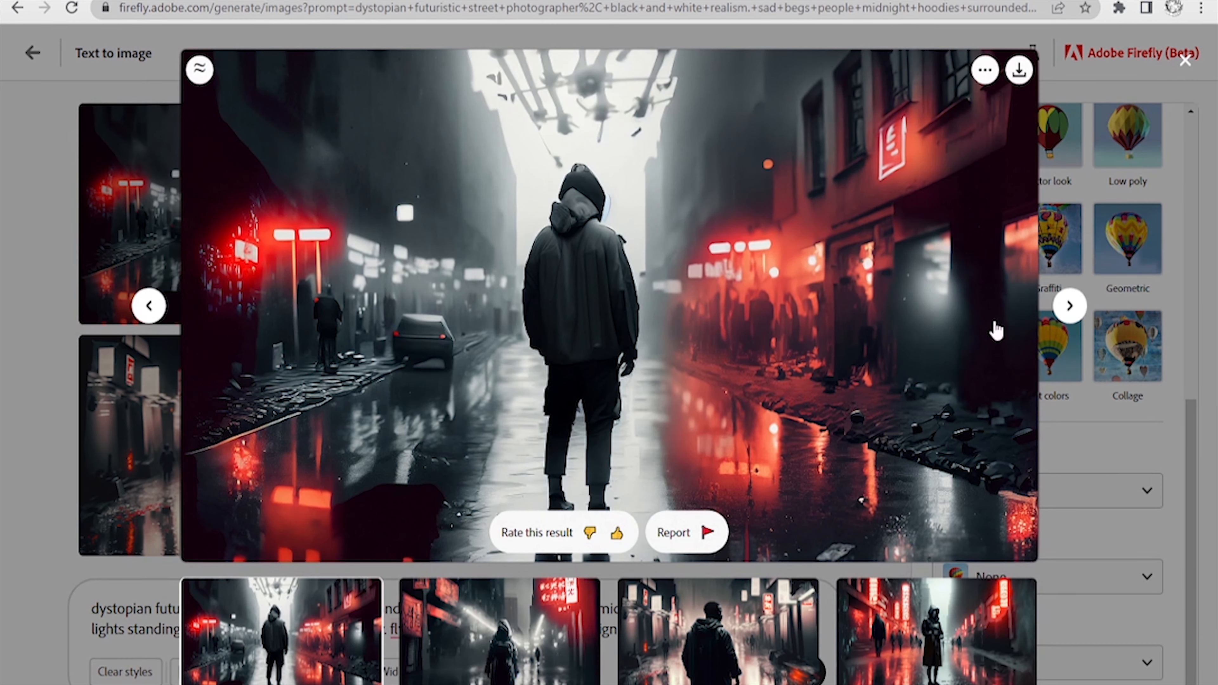
click(3, 592)
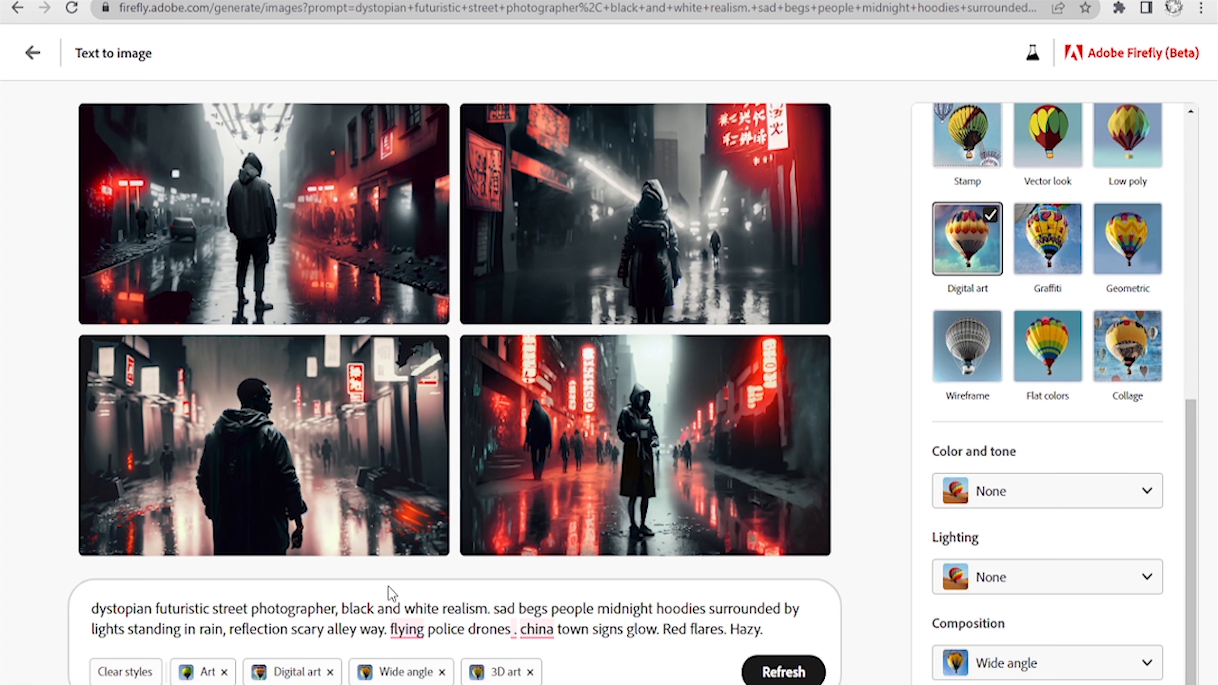
mouse_move(417, 638)
click(698, 394)
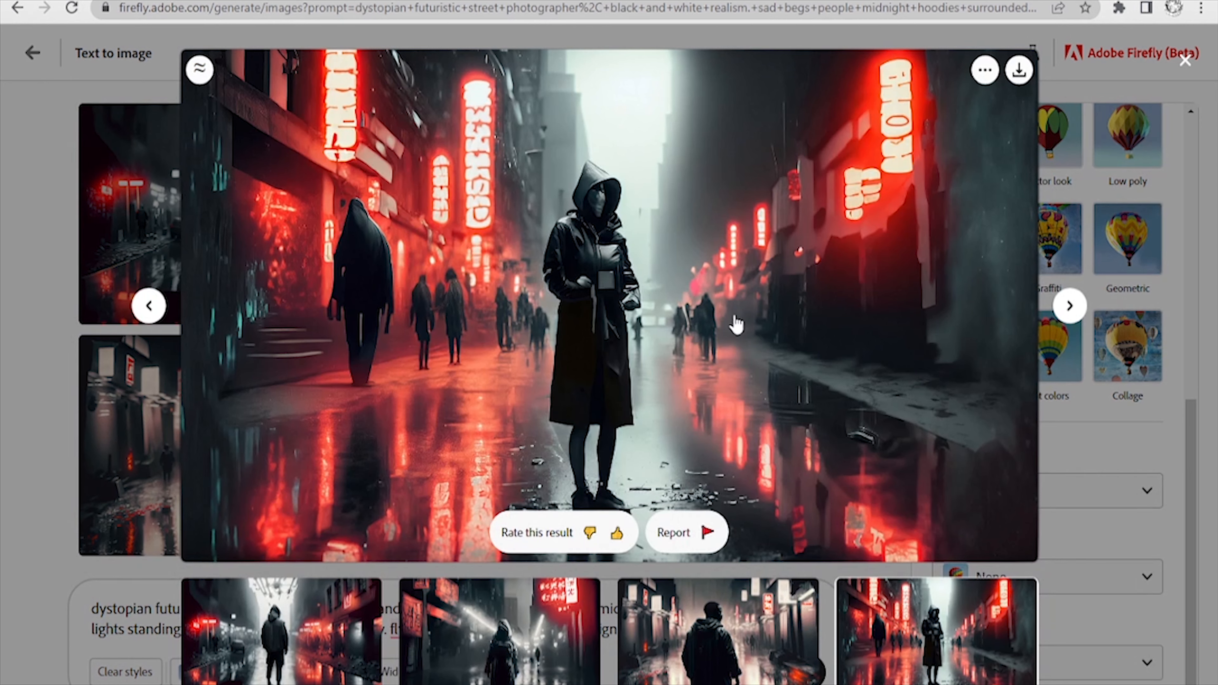
click(21, 314)
click(269, 452)
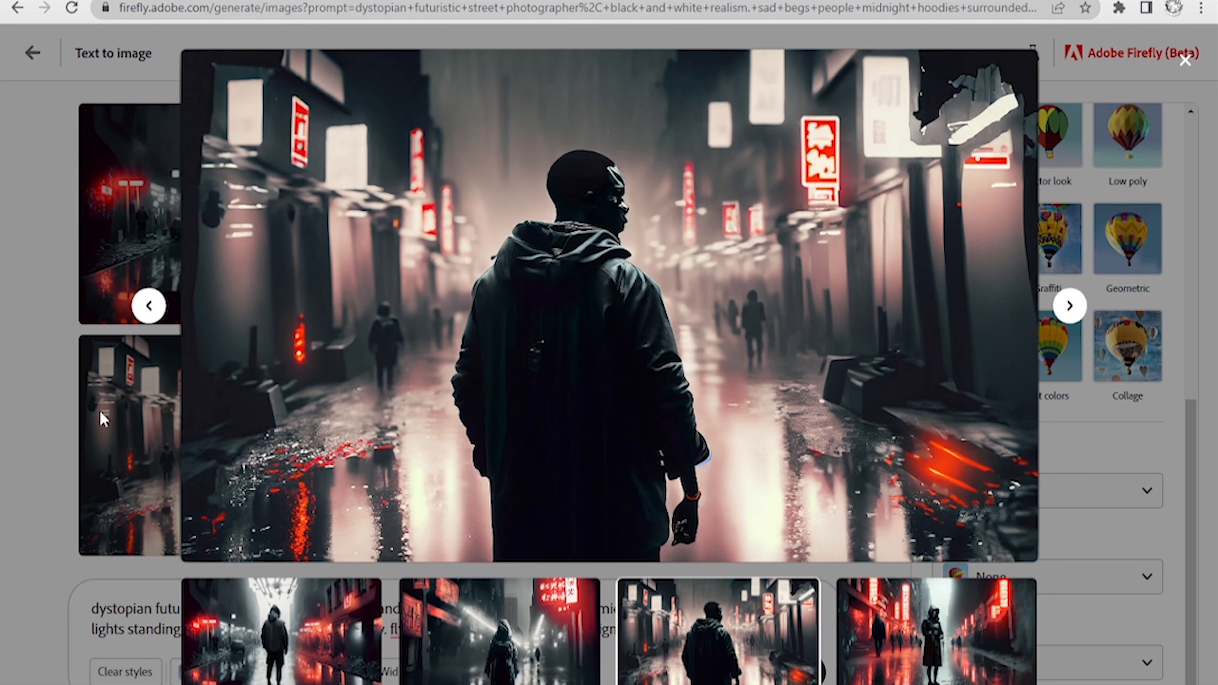
click(8, 430)
click(324, 187)
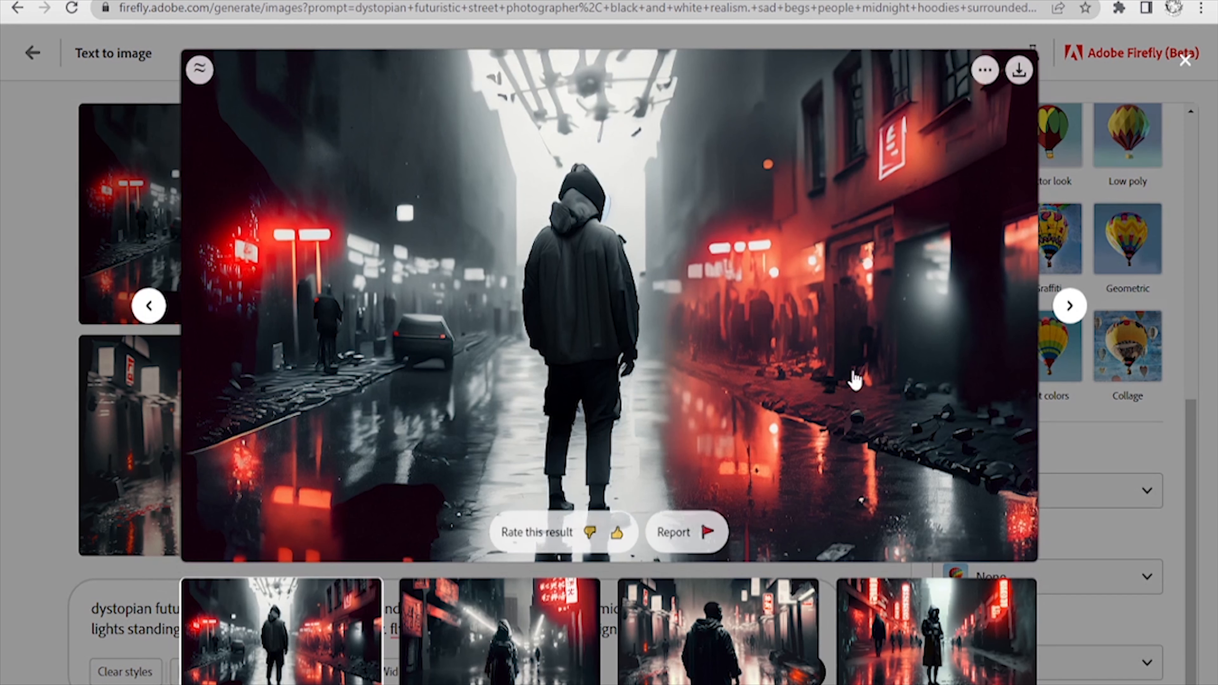
click(1070, 305)
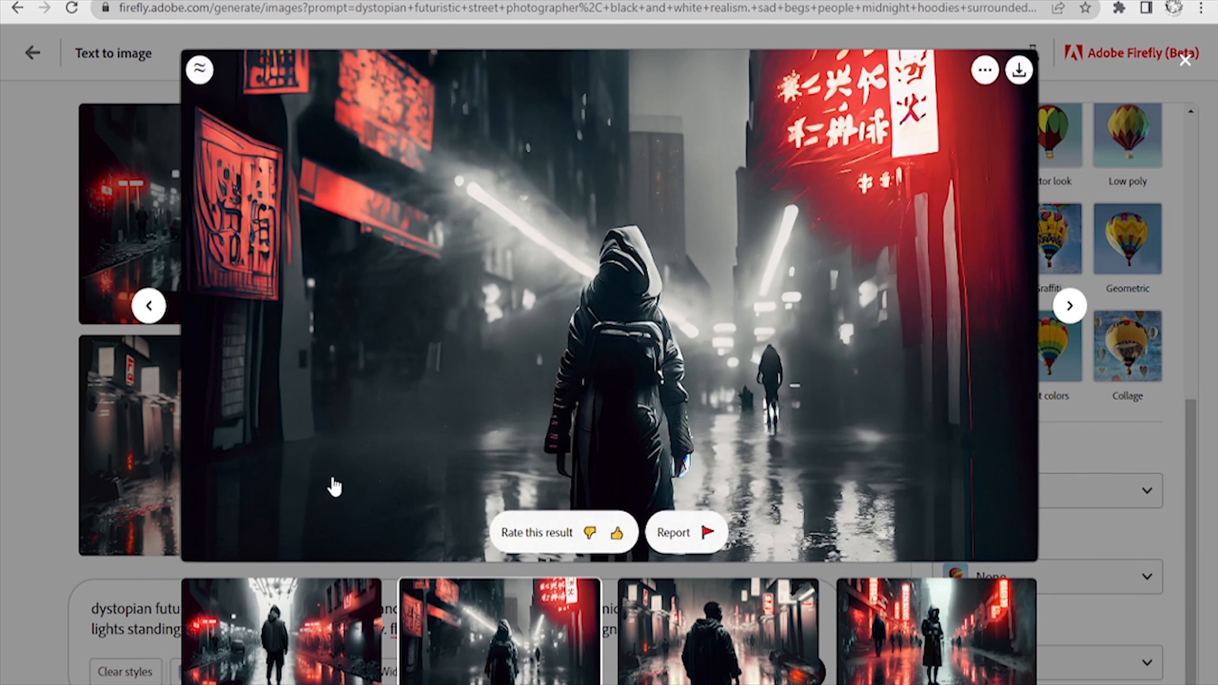
click(6, 483)
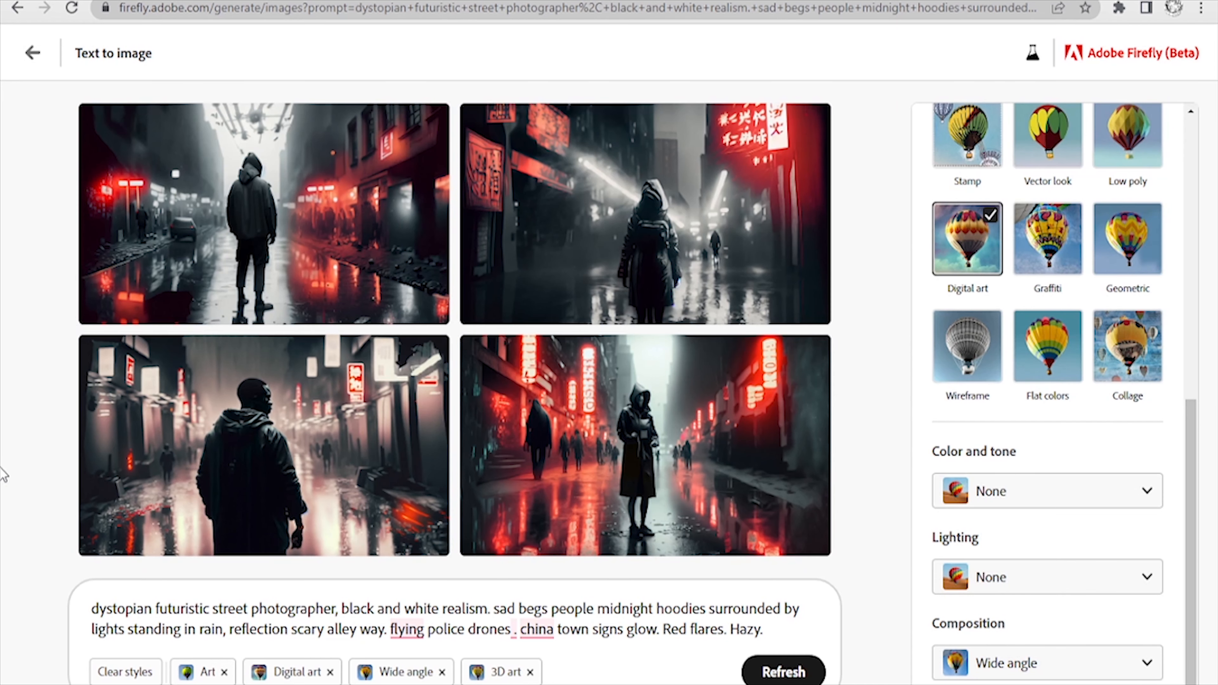
Step: Open the existing prompt text for editing
click(404, 616)
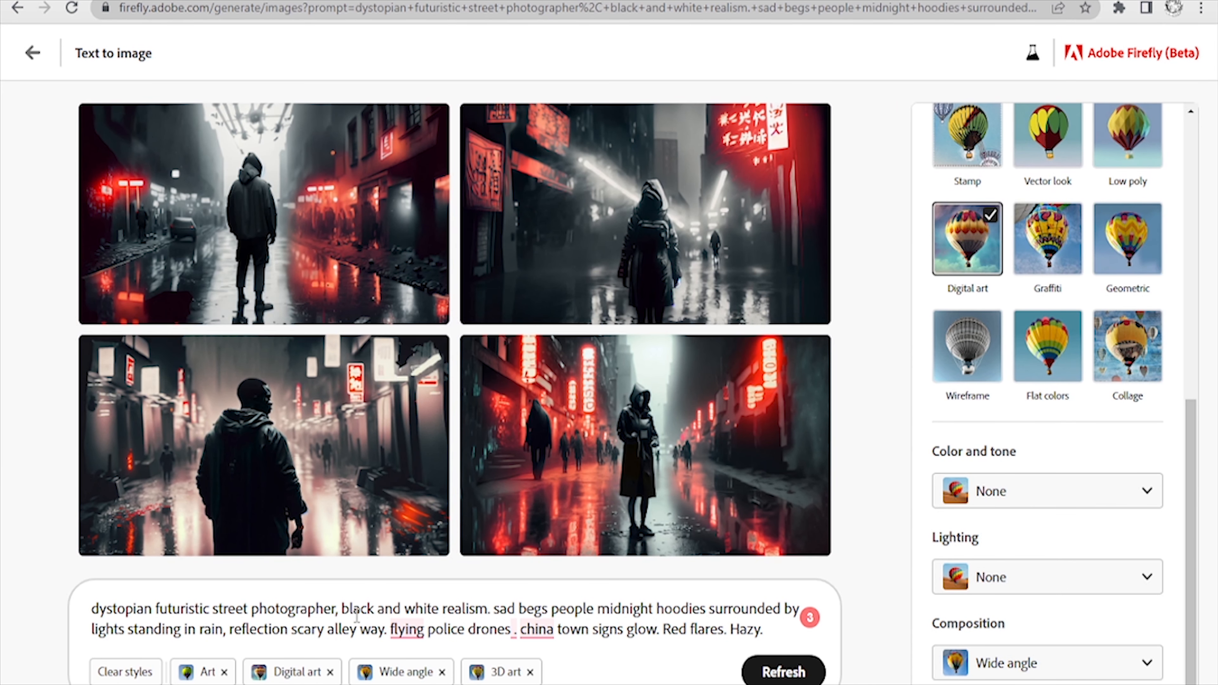